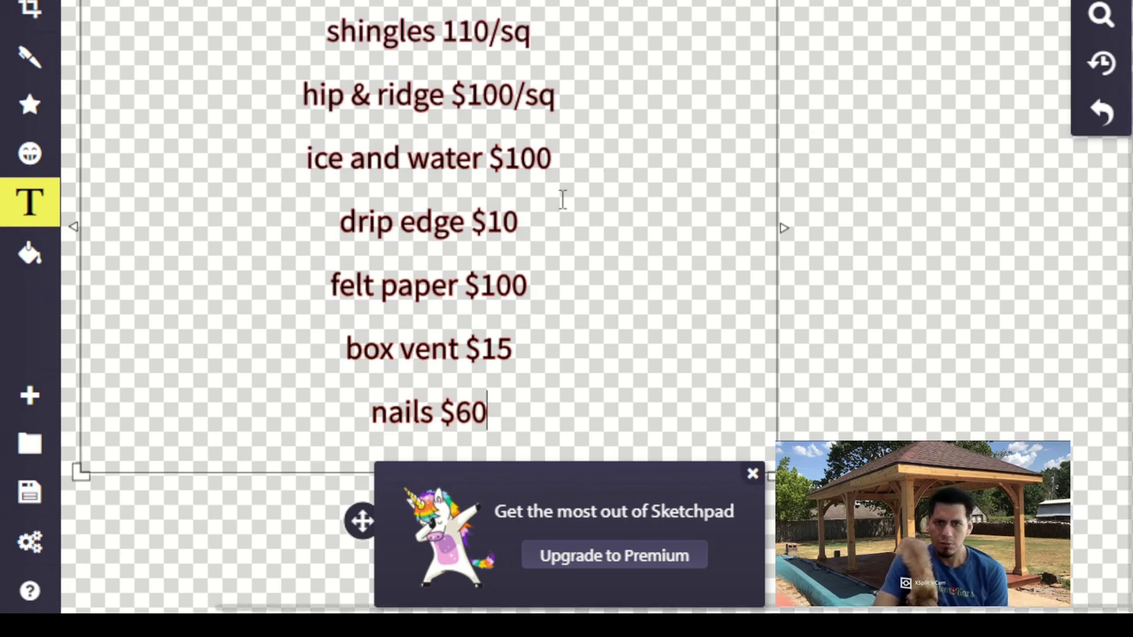
Dismiss the premium upgrade offer and insert a dollar sign before 110/sq on the shingles line
{"action": "left_click", "coordinate": [751, 475]}
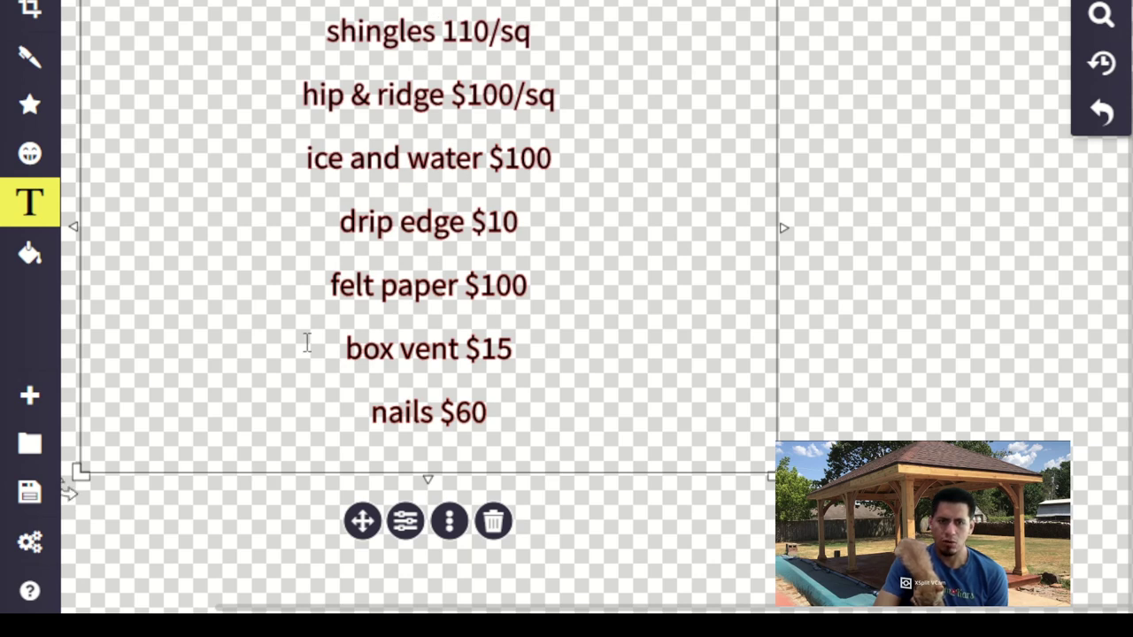
{"action": "left_click", "coordinate": [557, 37]}
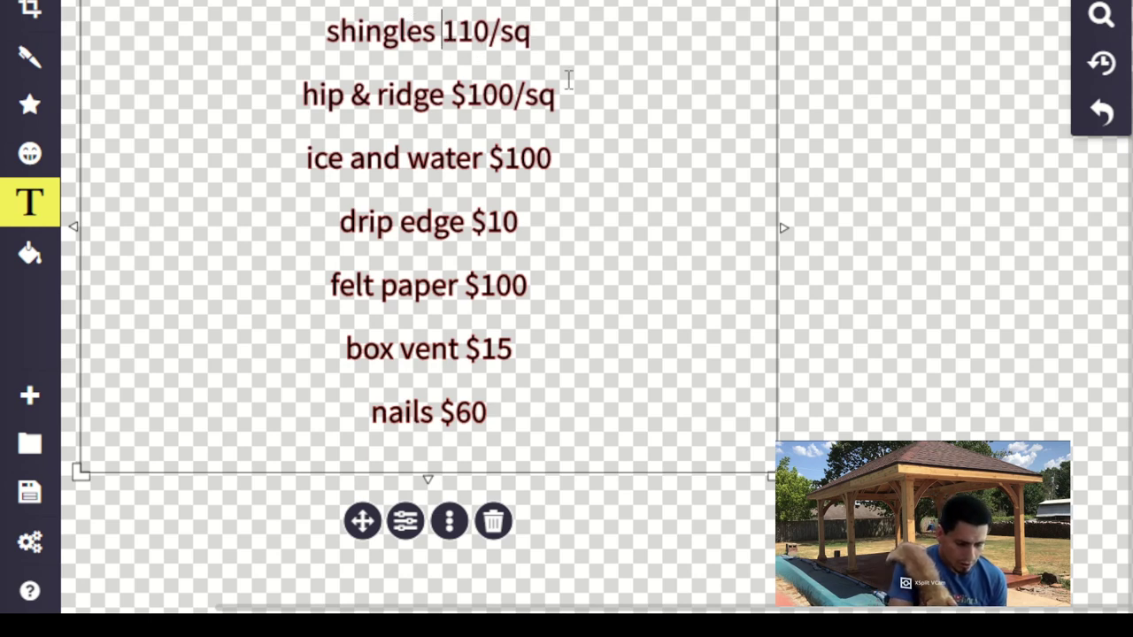
{"action": "type", "text": "$AA"}
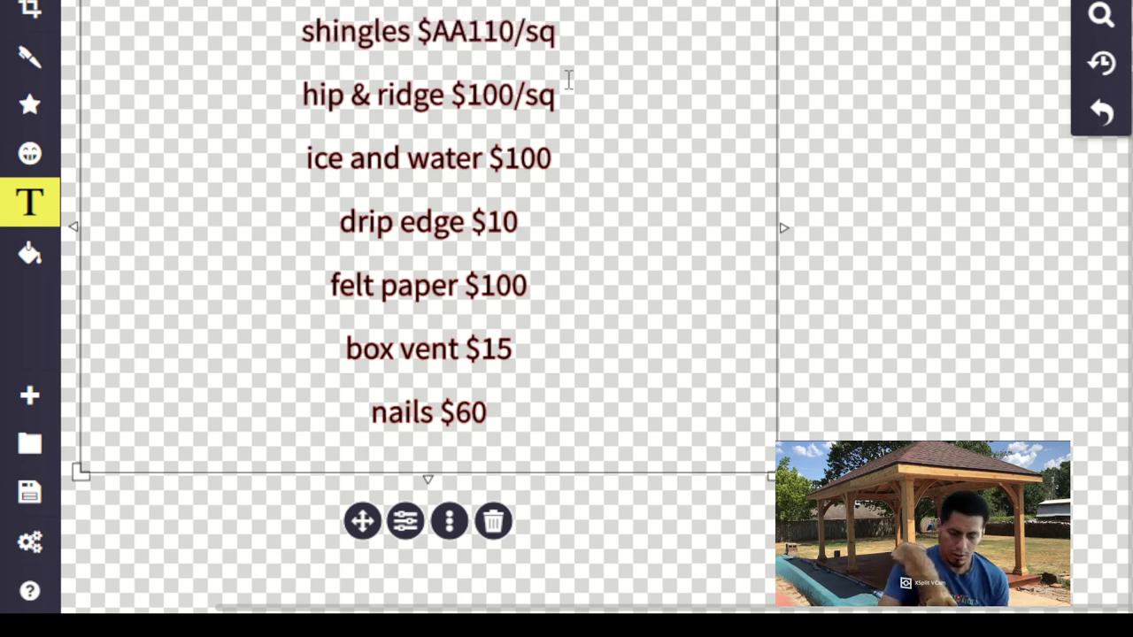
{"action": "key", "text": "BackSpace"}
{"action": "key", "text": "BackSpace"}
Append the calculation "x 25 = 2750" to the end of the shingles line
{"action": "left_click", "coordinate": [571, 32]}
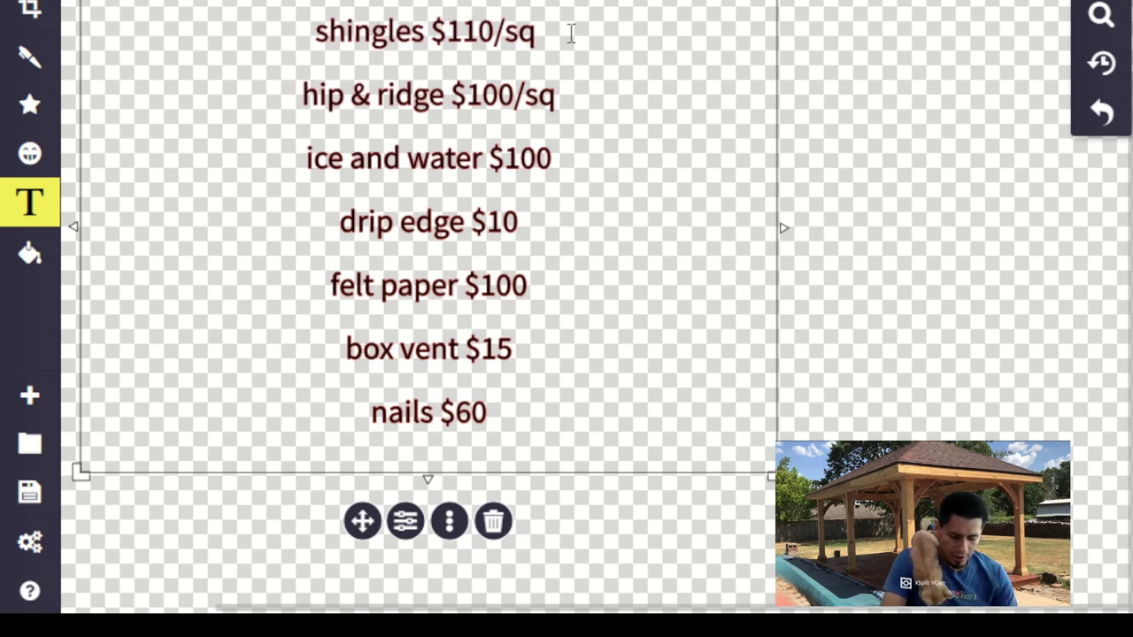
{"action": "type", "text": "x "}
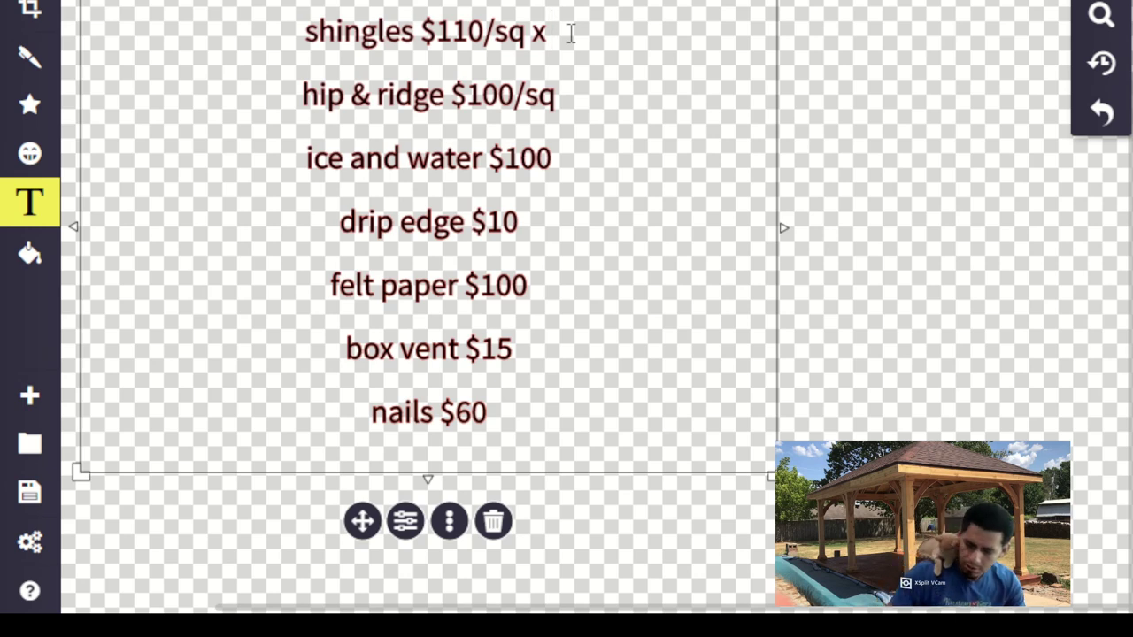
{"action": "type", "text": "25"}
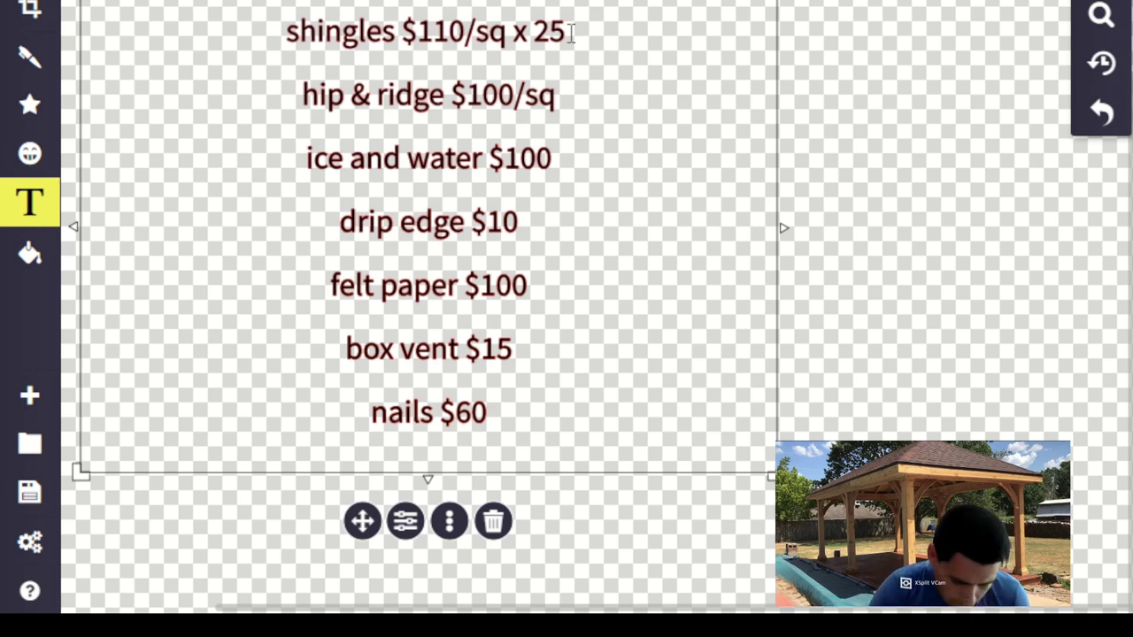
{"action": "type", "text": " ="}
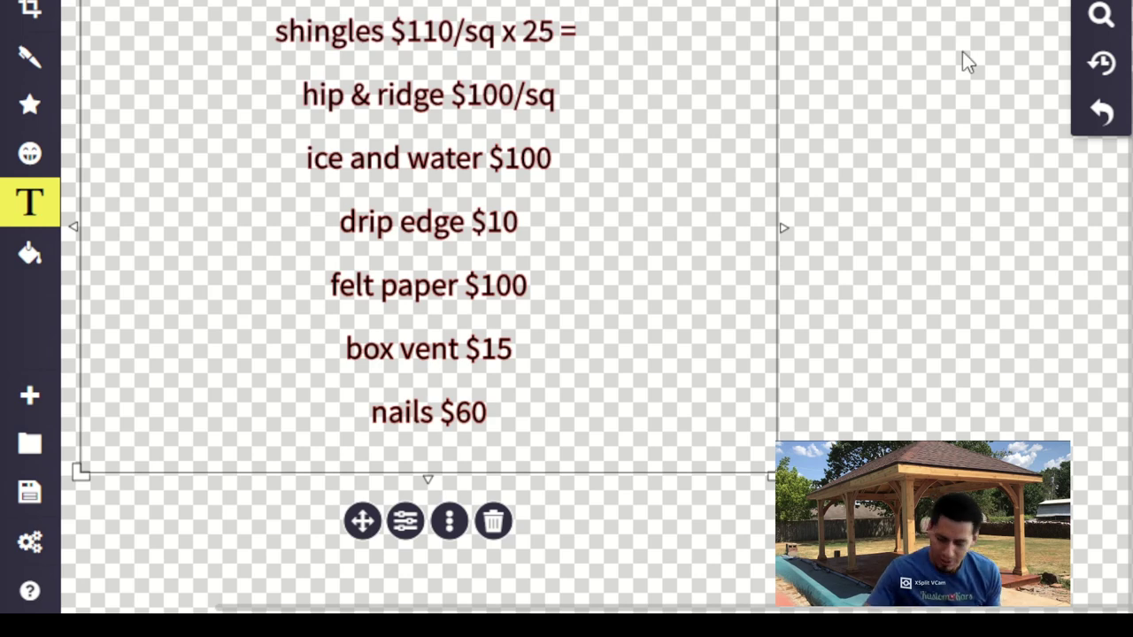
{"action": "type", "text": "2"}
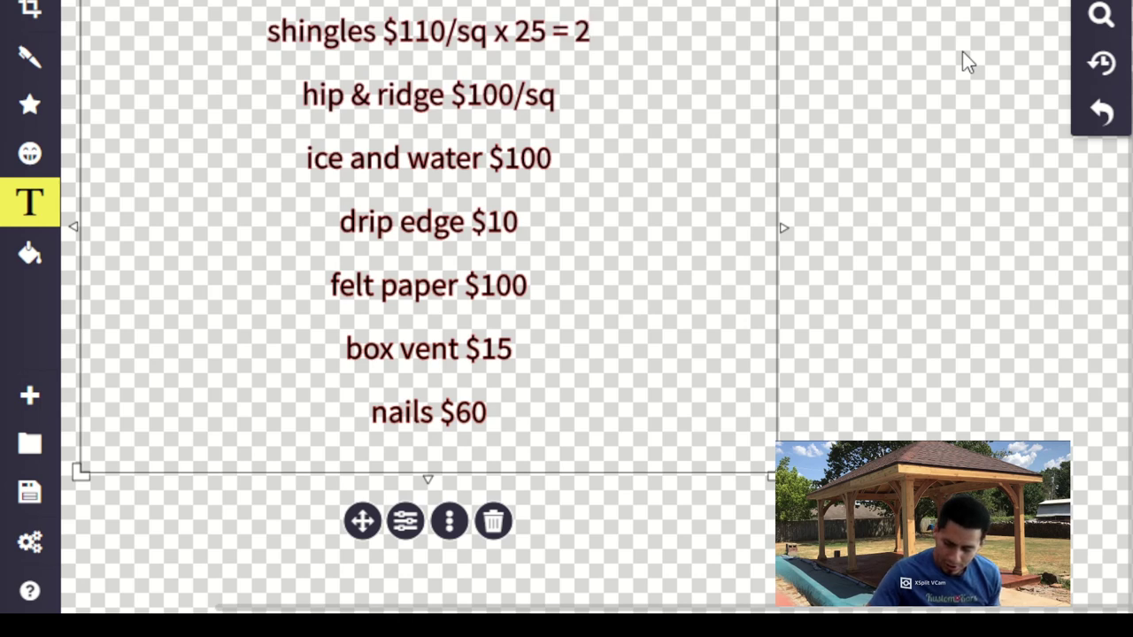
{"action": "type", "text": "750"}
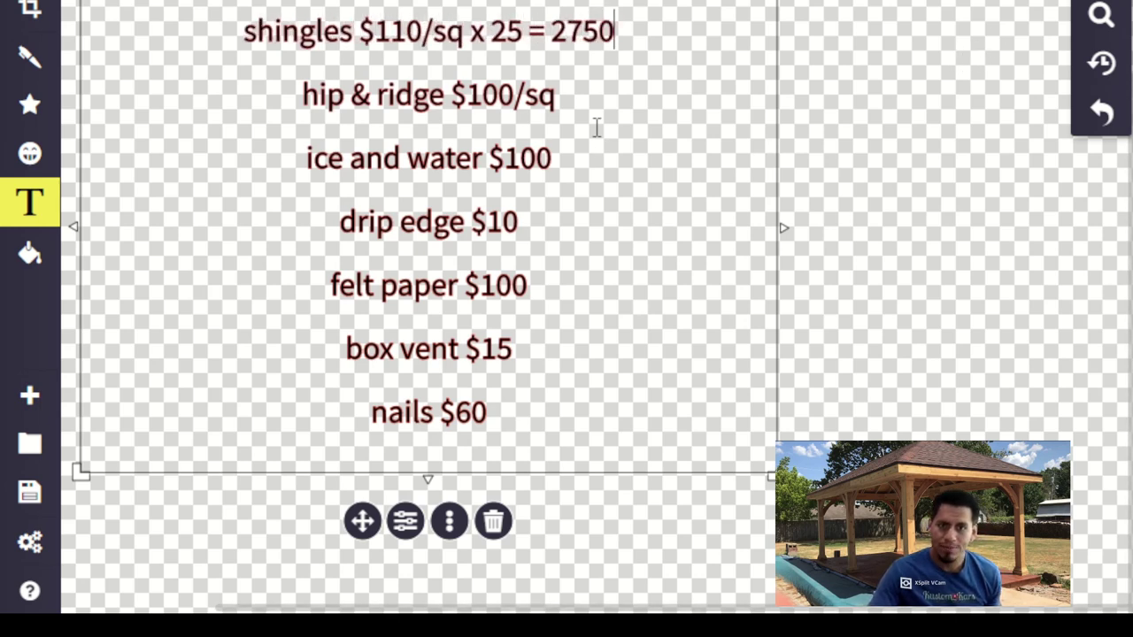
Append the calculation "x 3 = 300" to the end of the hip & ridge line
{"action": "left_click", "coordinate": [584, 107]}
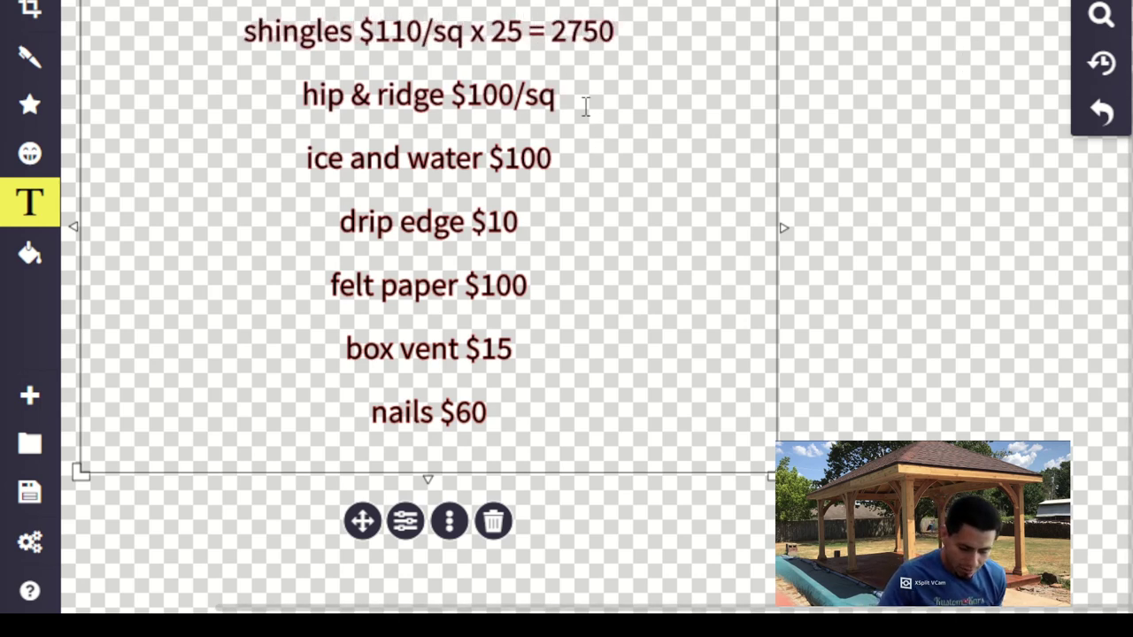
{"action": "type", "text": "x "}
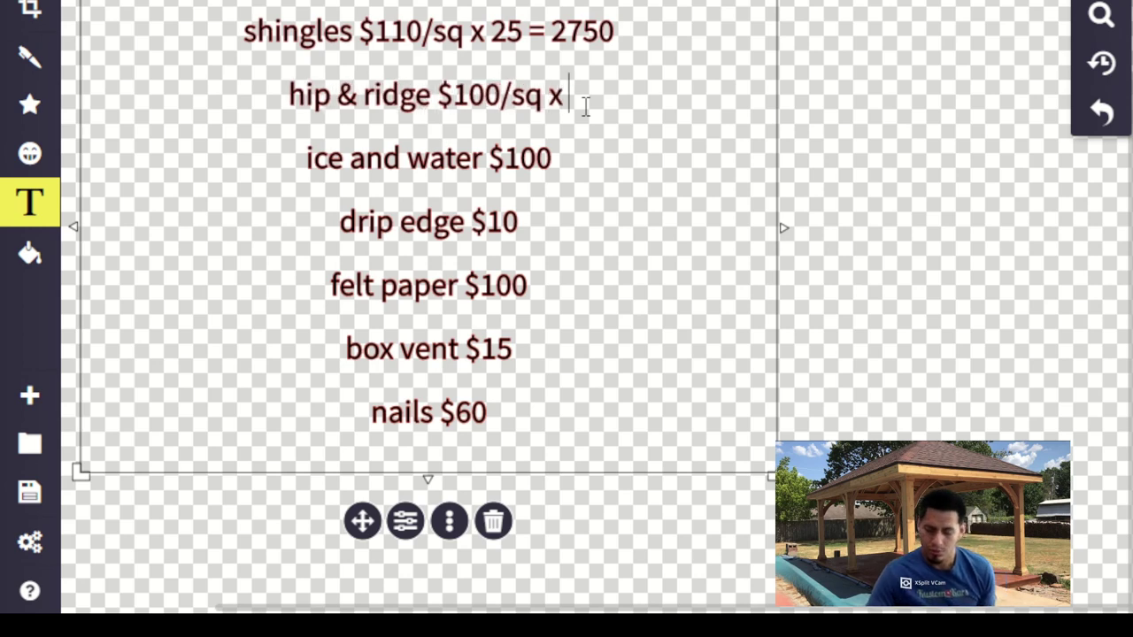
{"action": "type", "text": "3"}
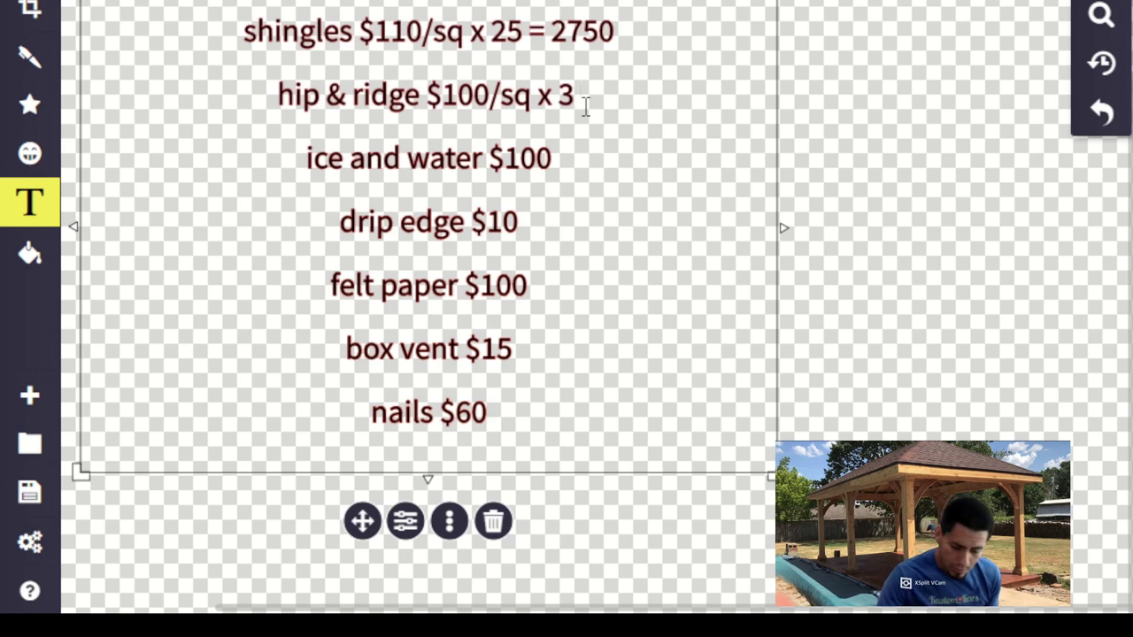
{"action": "type", "text": " = "}
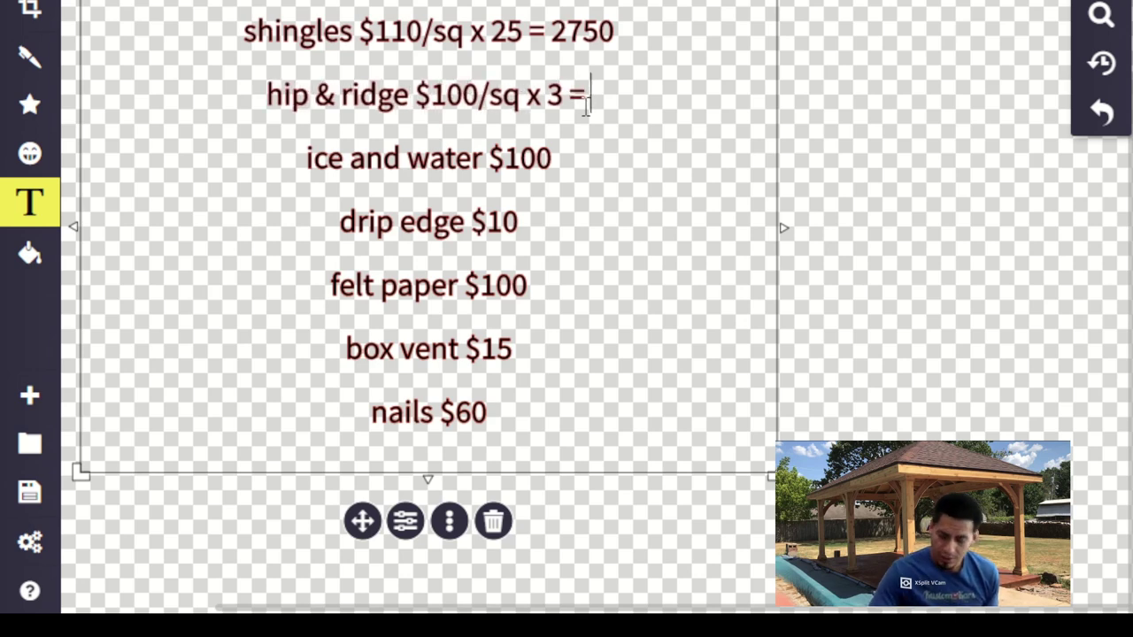
{"action": "type", "text": "300"}
Append the calculation "x2 = 200" after the price on the ice and water line
{"action": "left_click", "coordinate": [584, 170]}
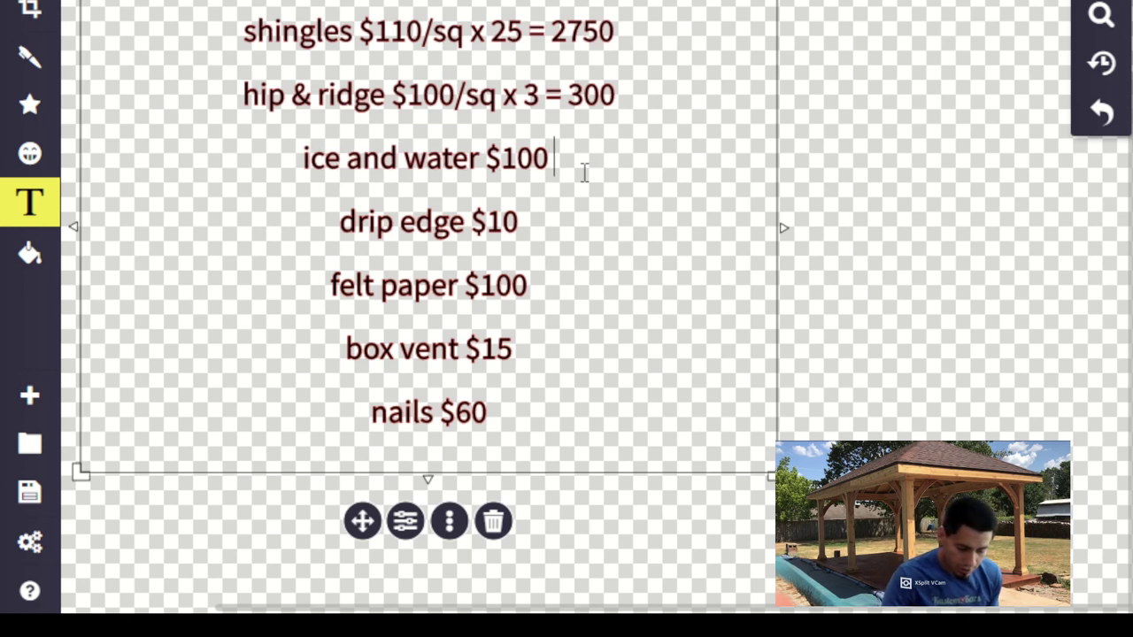
{"action": "type", "text": "x2 ="}
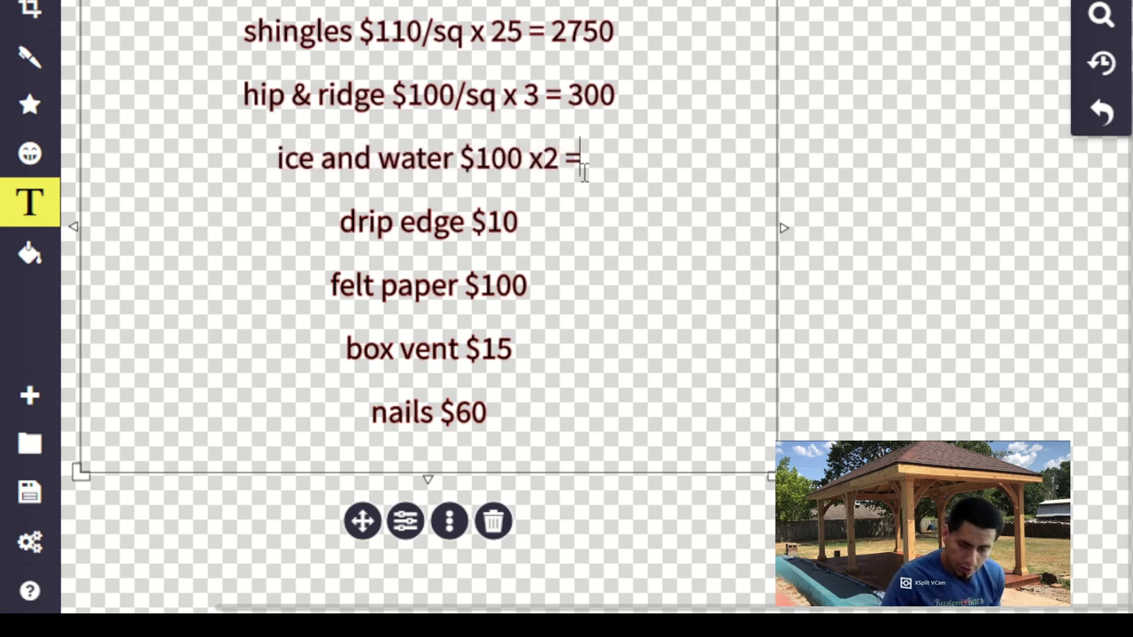
{"action": "type", "text": " 200"}
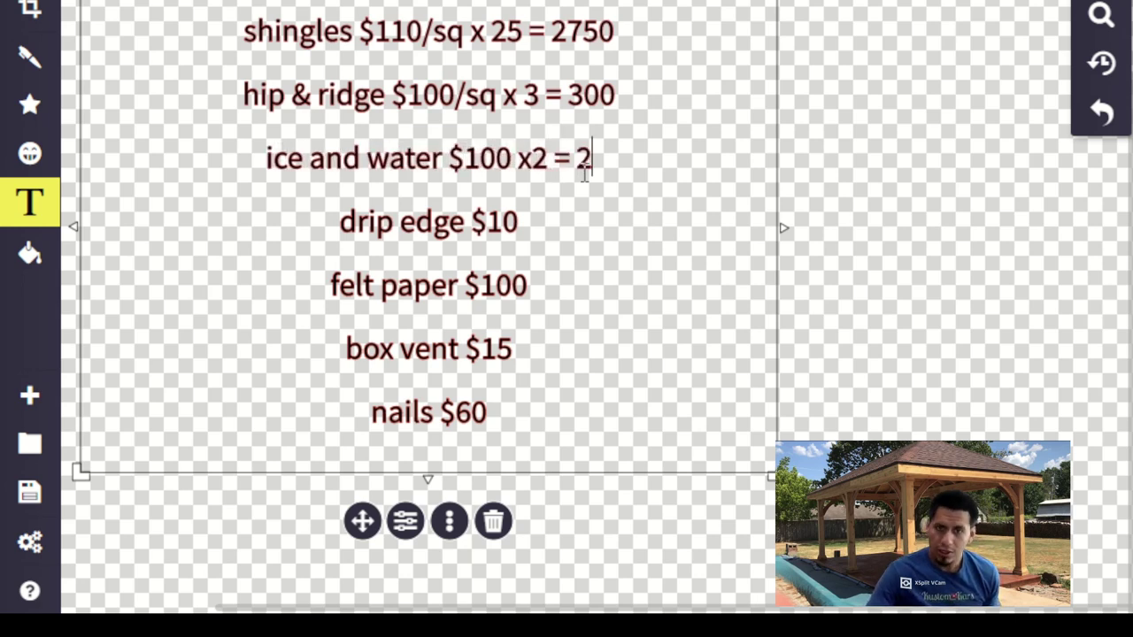
Append the calculation "x 22 =220" after the price on the drip edge line
{"action": "left_click", "coordinate": [533, 226]}
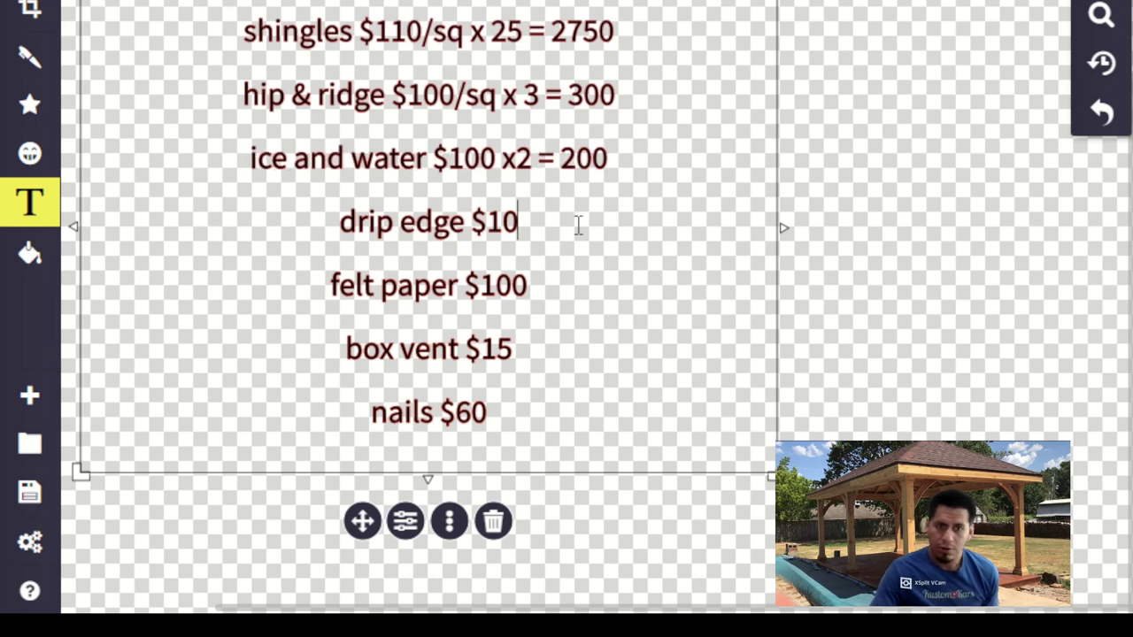
{"action": "type", "text": "22"}
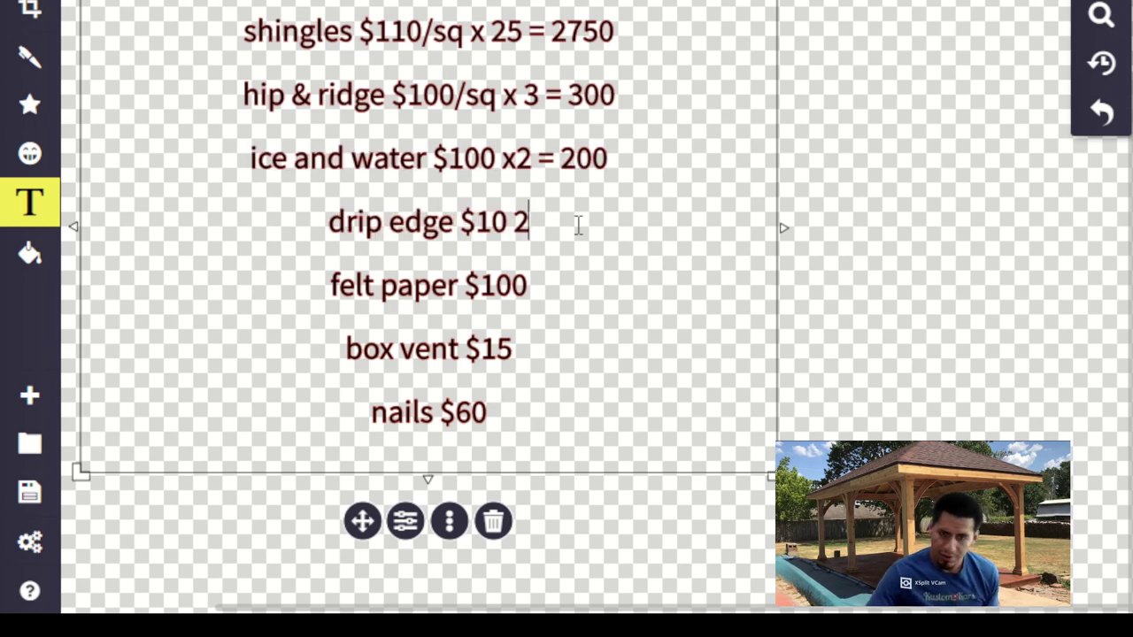
{"action": "key", "text": "BackSpace"}
{"action": "key", "text": "BackSpace"}
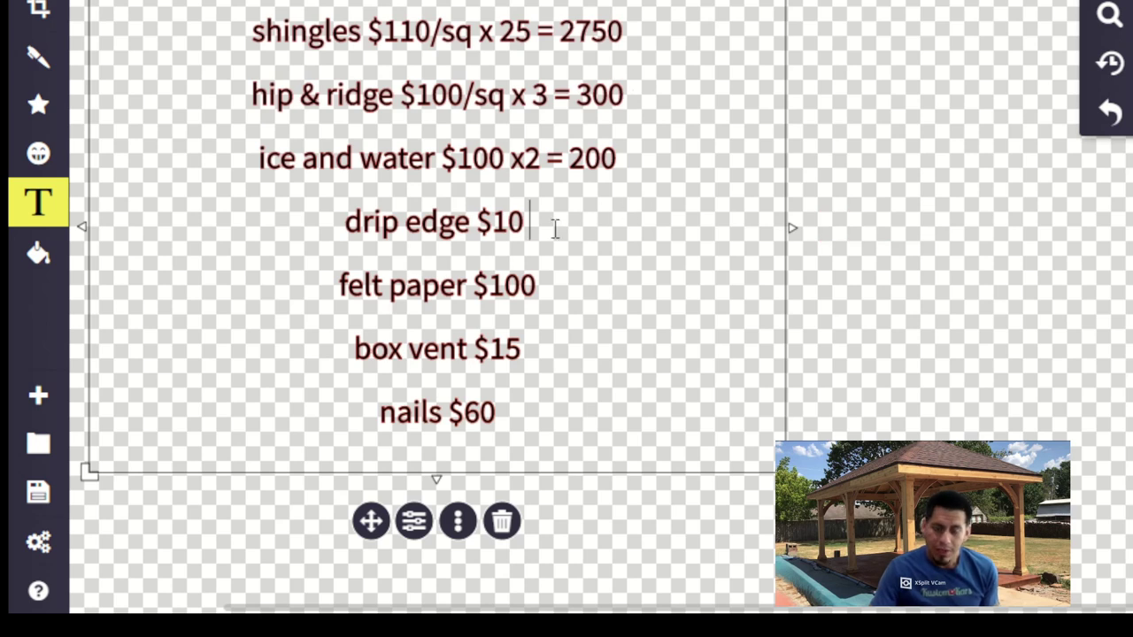
{"action": "type", "text": "x 22"}
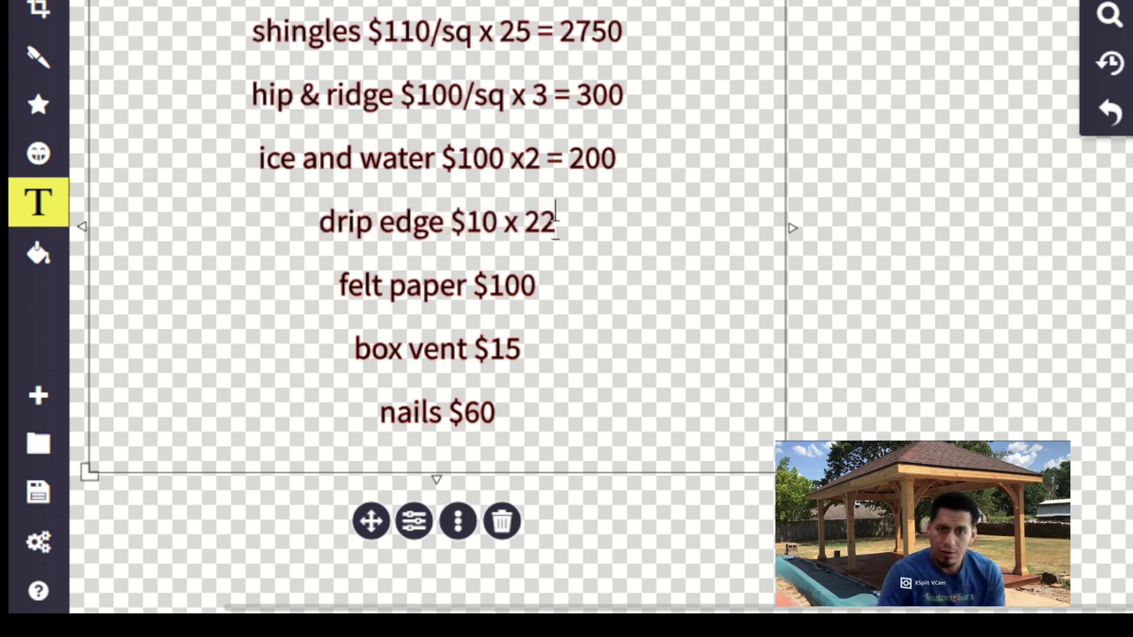
{"action": "type", "text": " ="}
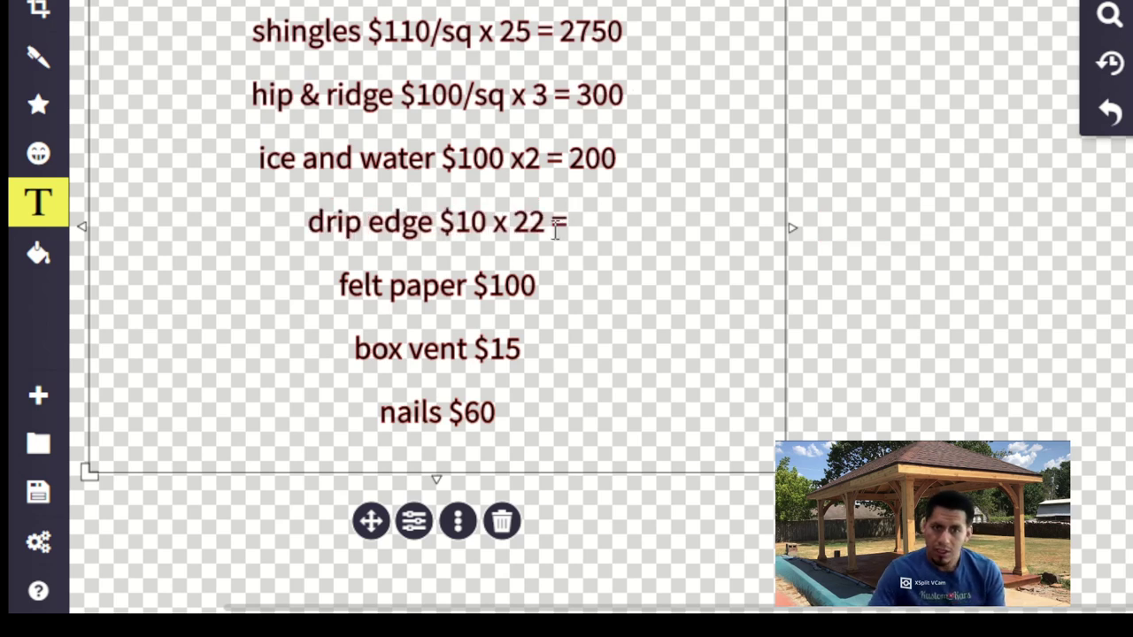
{"action": "type", "text": "2"}
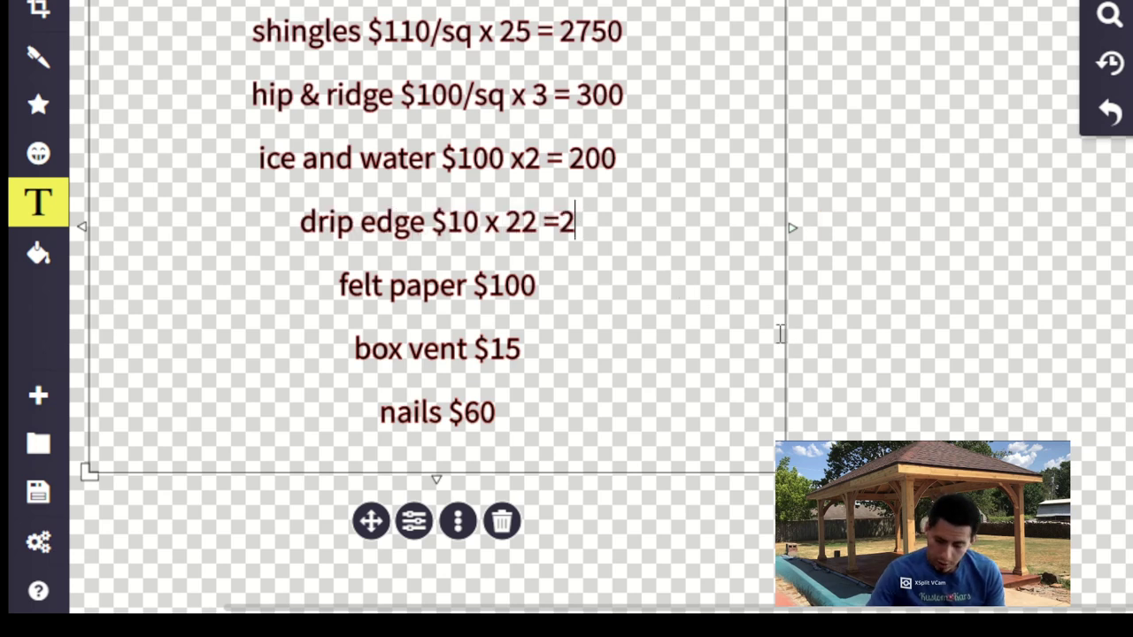
{"action": "type", "text": "20"}
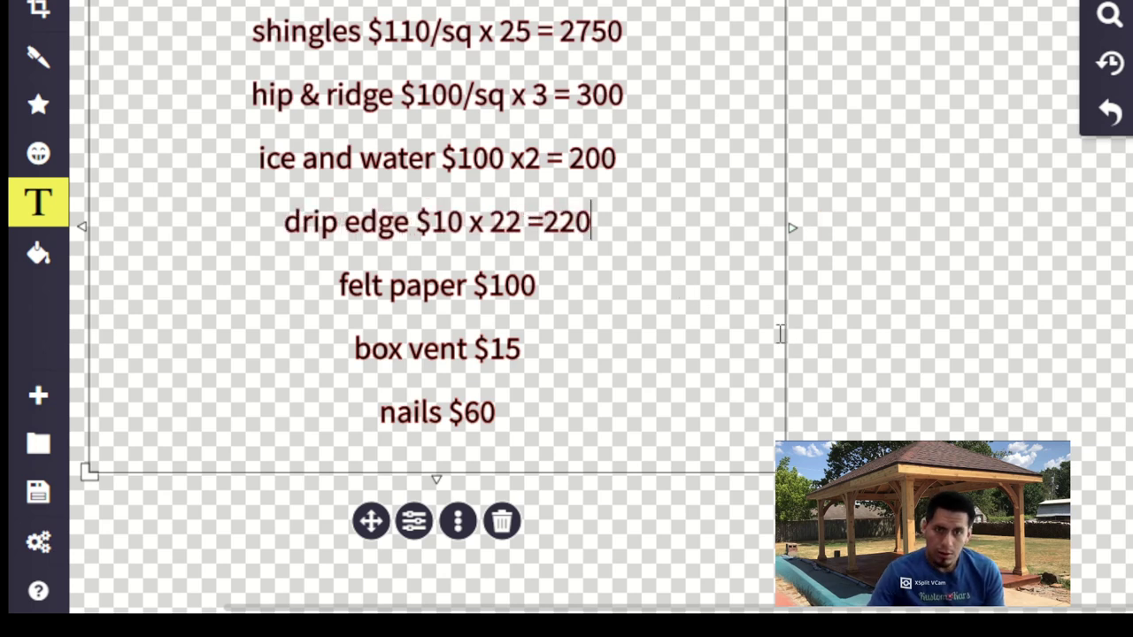
Append the calculation "x3 = 300" directly after the price on the felt paper line
{"action": "left_click", "coordinate": [561, 280]}
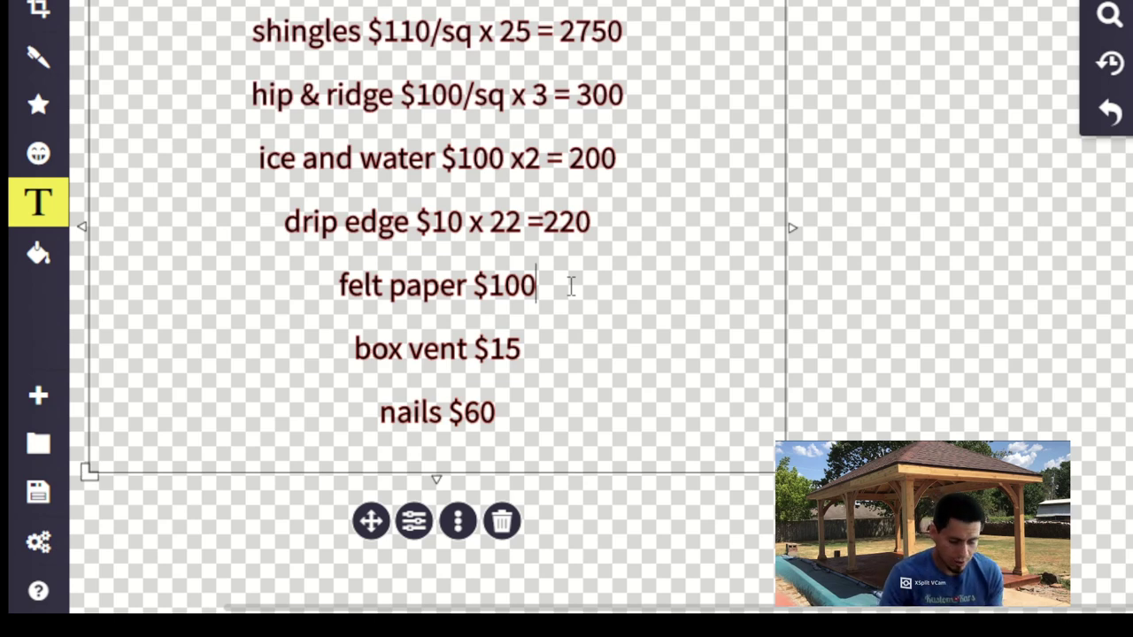
{"action": "type", "text": "x3"}
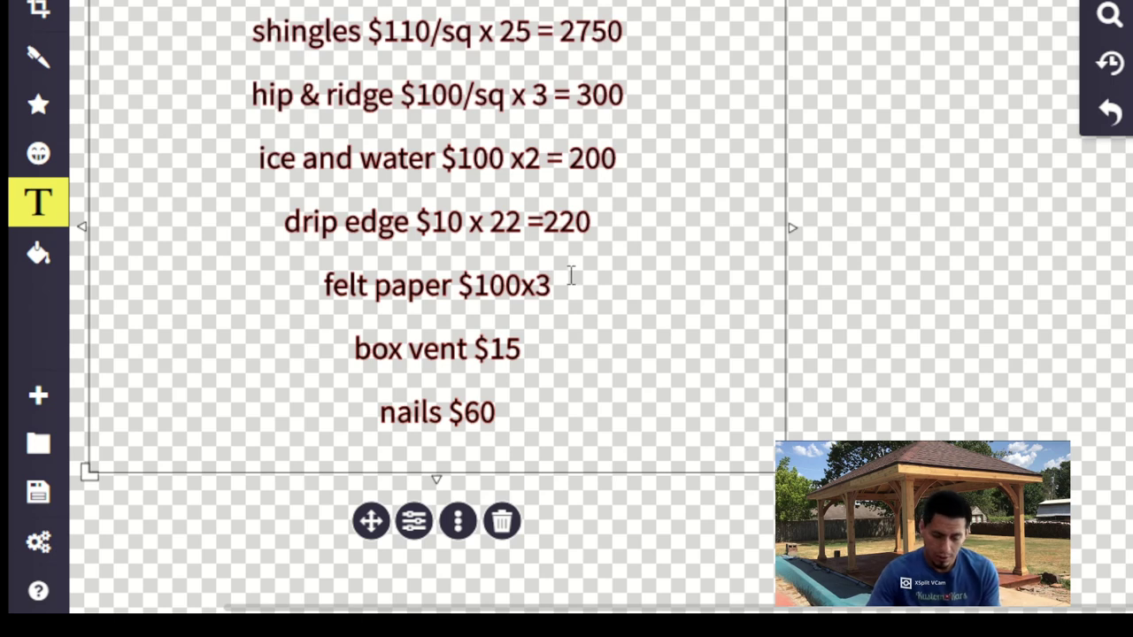
{"action": "type", "text": " ="}
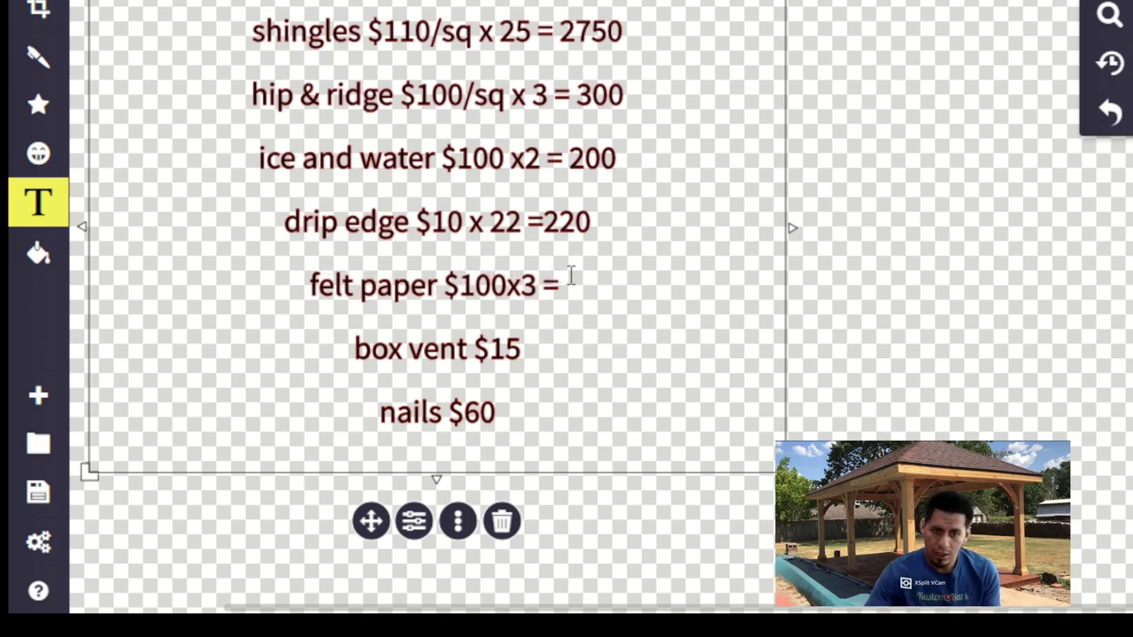
{"action": "type", "text": "300"}
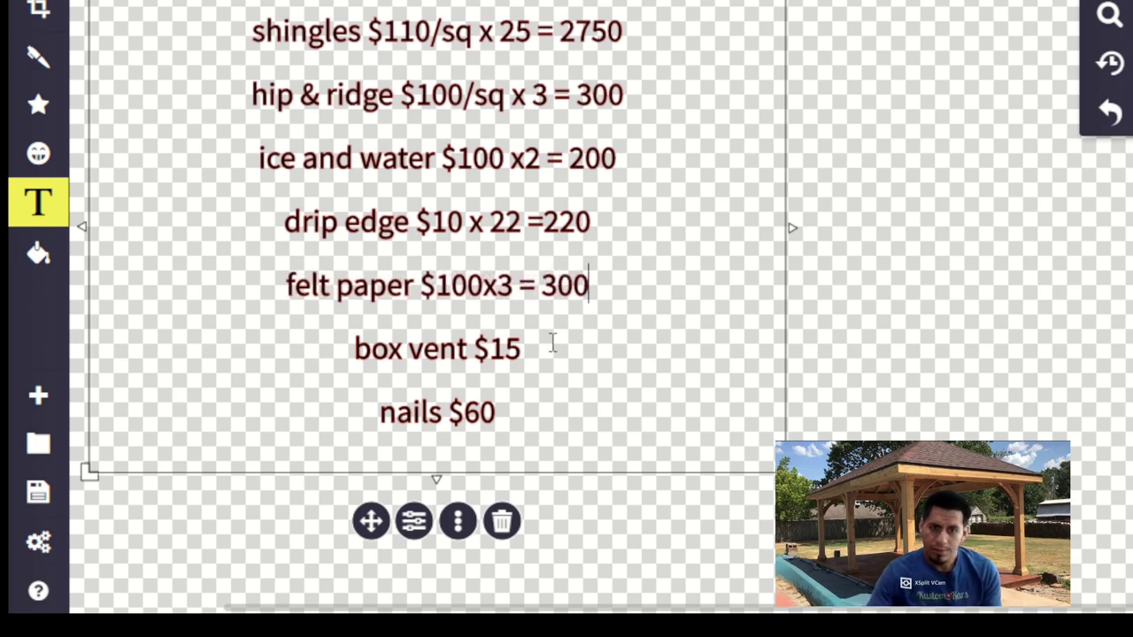
Place the text cursor at the end of the box vent line to continue editing it
{"action": "left_click", "coordinate": [572, 354]}
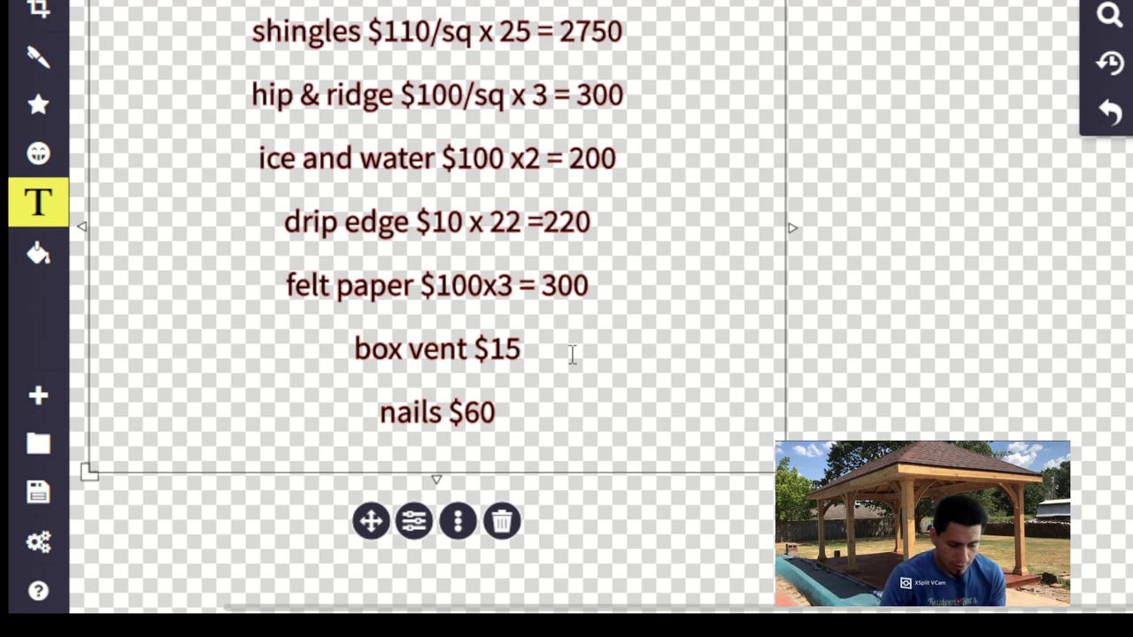